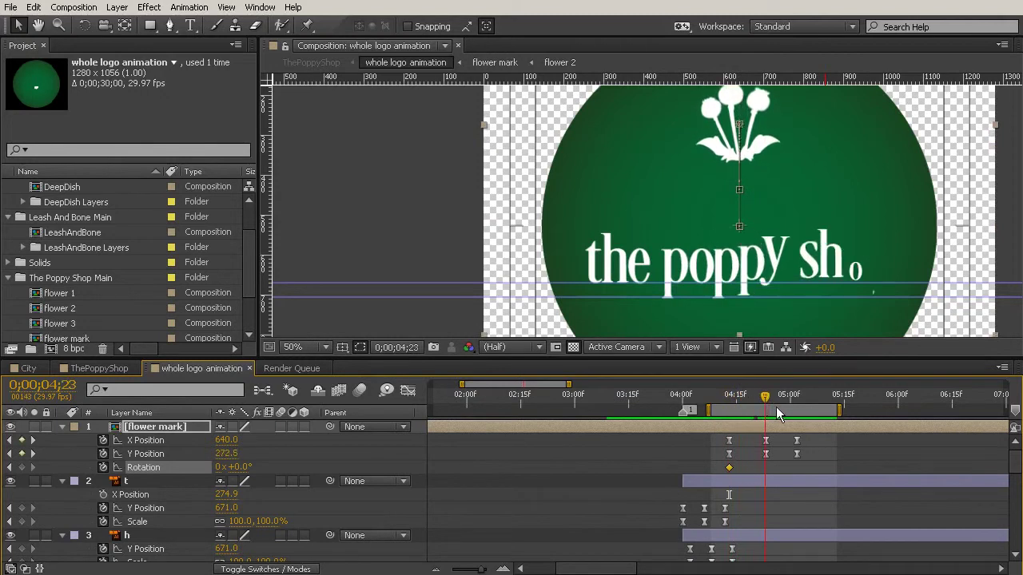
Add a -20° rotation keyframe to the flower mark layer at 0;00;04;23 and scrub through the tilt
{"action": "left_click_drag", "start_coordinate": [239, 470], "coordinate": [209, 454]}
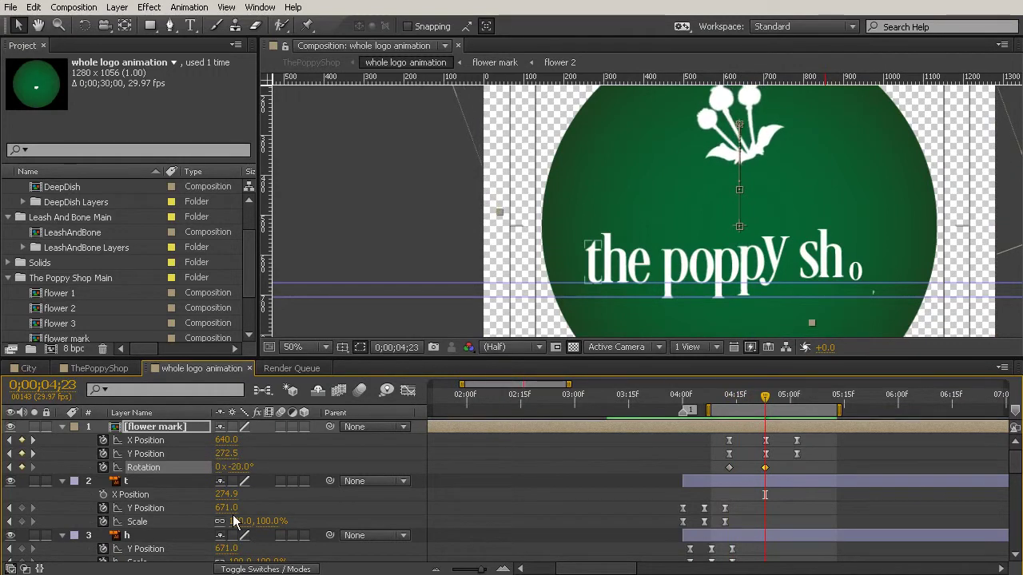
{"action": "key", "text": "Page_Up"}
{"action": "key", "text": "Page_Up"}
{"action": "key", "text": "Page_Up"}
{"action": "key", "text": "Page_Up"}
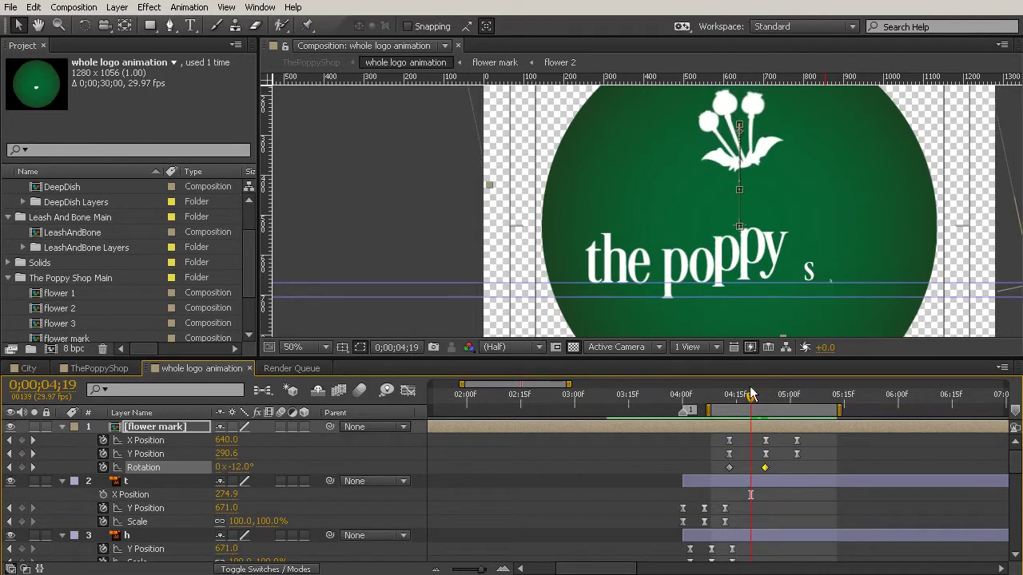
{"action": "left_click_drag", "start_coordinate": [745, 401], "coordinate": [772, 408]}
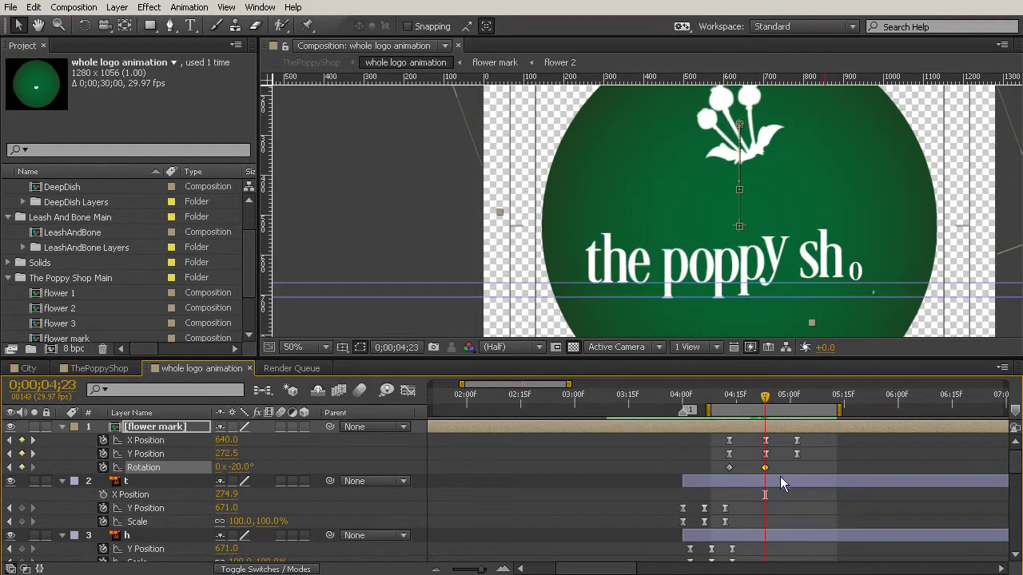
Move the flower mark's -20° rotation keyframe to 0;00;05;02, in line with the last position keyframes, and scrub through the motion
{"action": "left_click", "coordinate": [765, 454]}
{"action": "left_click", "coordinate": [766, 440]}
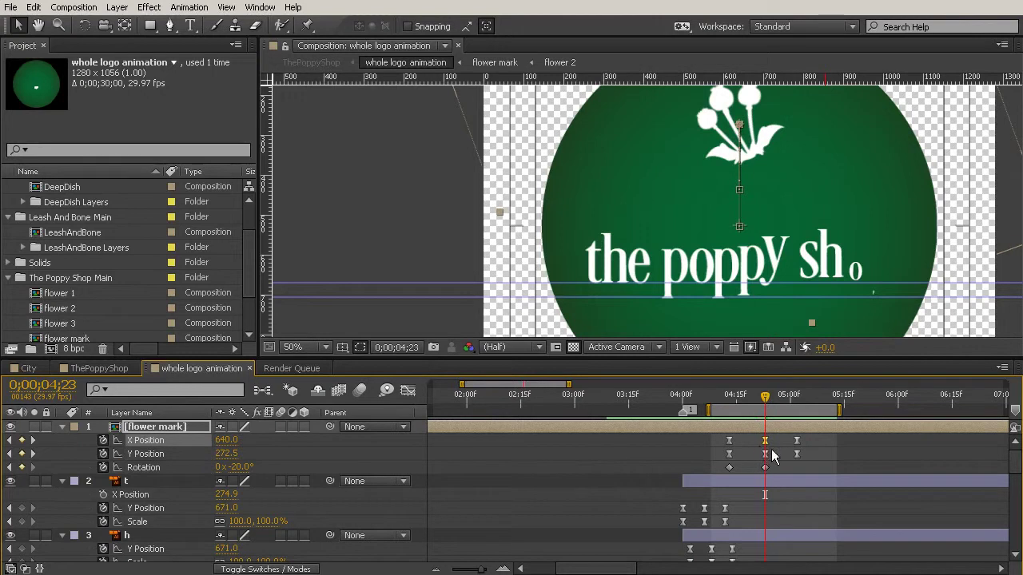
{"action": "left_click_drag", "start_coordinate": [765, 399], "coordinate": [796, 452]}
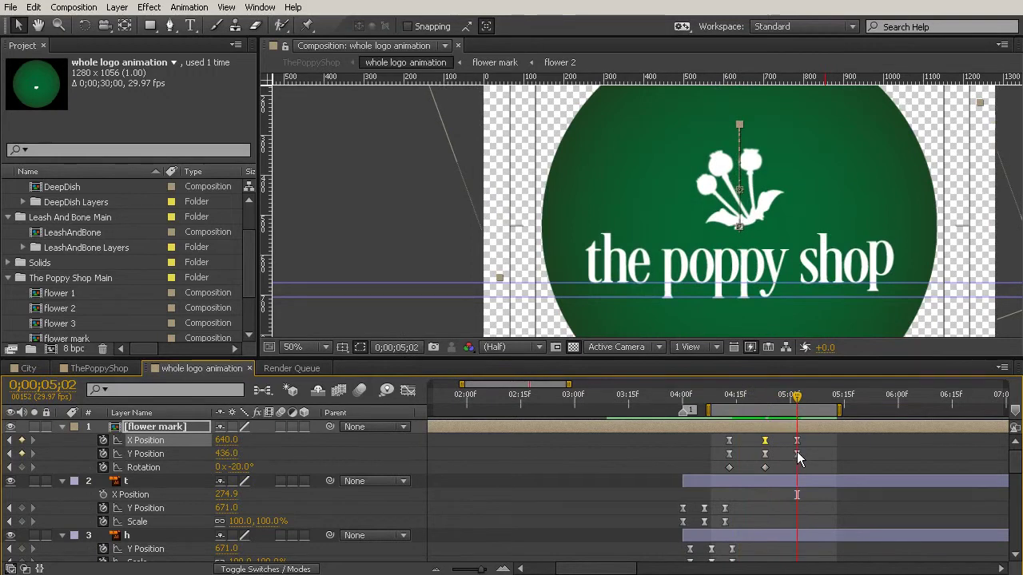
{"action": "left_click_drag", "start_coordinate": [764, 469], "coordinate": [798, 489]}
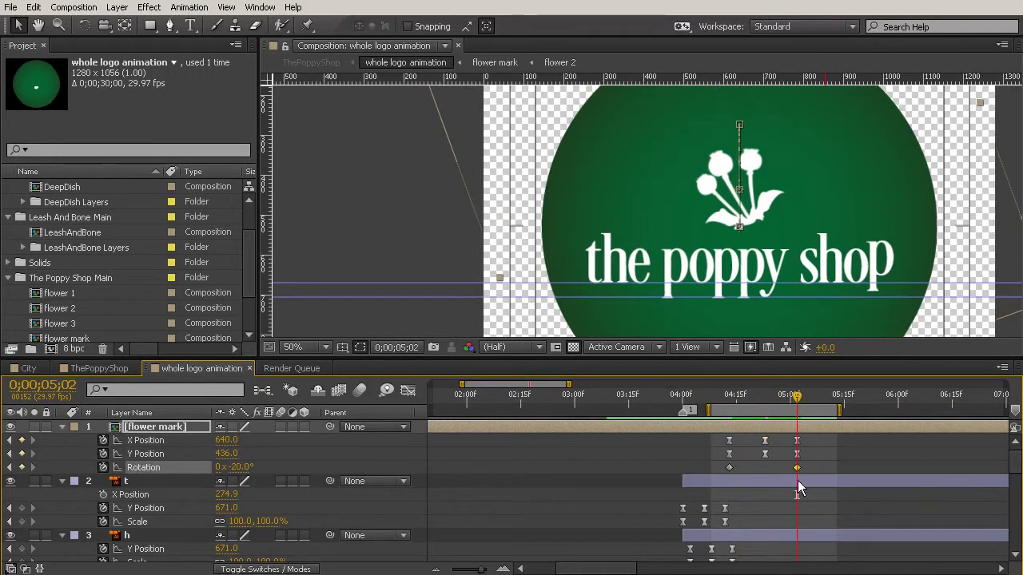
{"action": "left_click", "coordinate": [757, 396]}
{"action": "left_click_drag", "start_coordinate": [761, 425], "coordinate": [804, 500]}
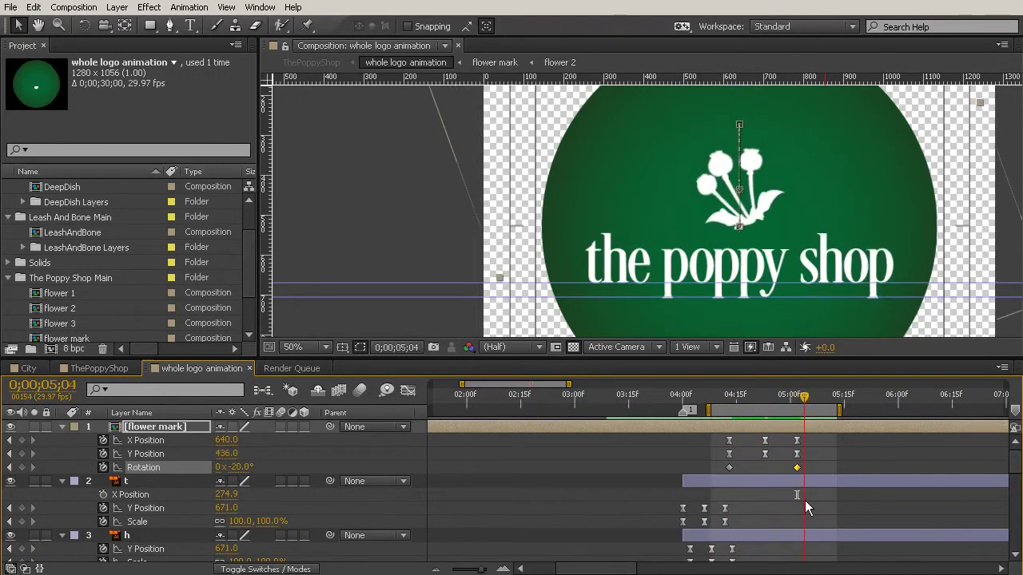
Remove all X Position keyframes from the flower mark layer with the current time at 0;00;04;13
{"action": "left_click_drag", "start_coordinate": [805, 500], "coordinate": [728, 474]}
{"action": "left_click", "coordinate": [728, 479]}
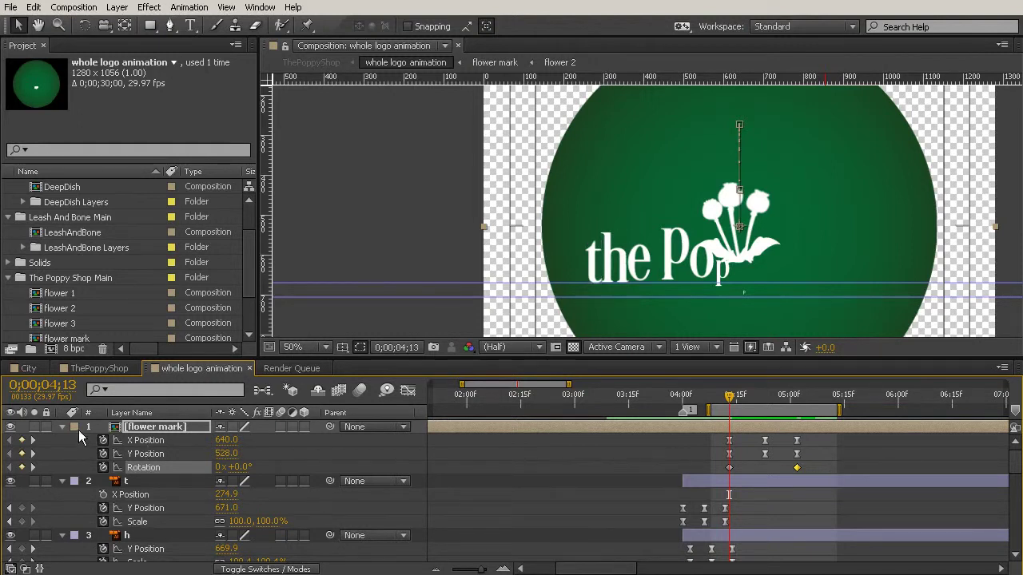
{"action": "left_click", "coordinate": [648, 429]}
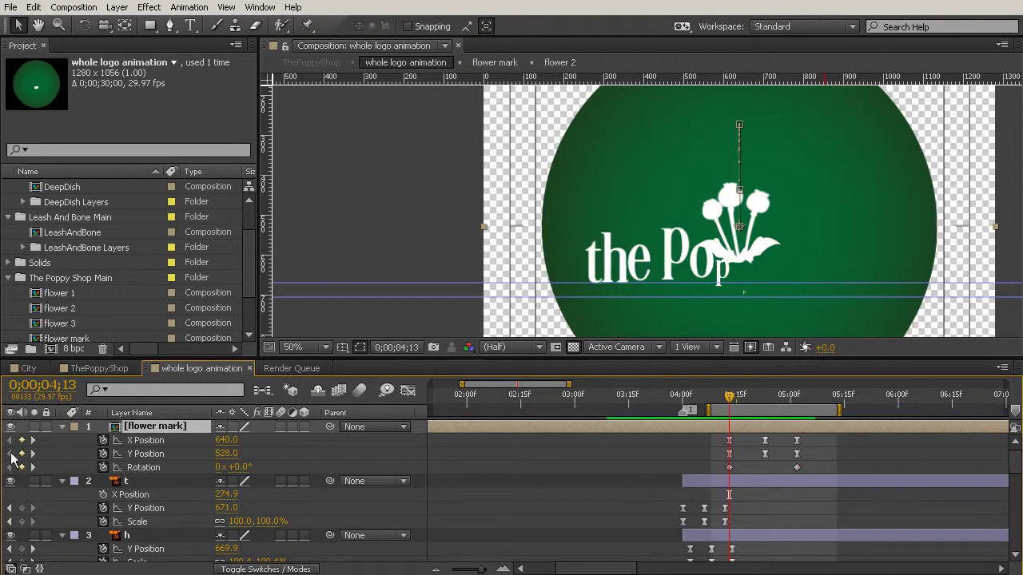
{"action": "left_click", "coordinate": [104, 440]}
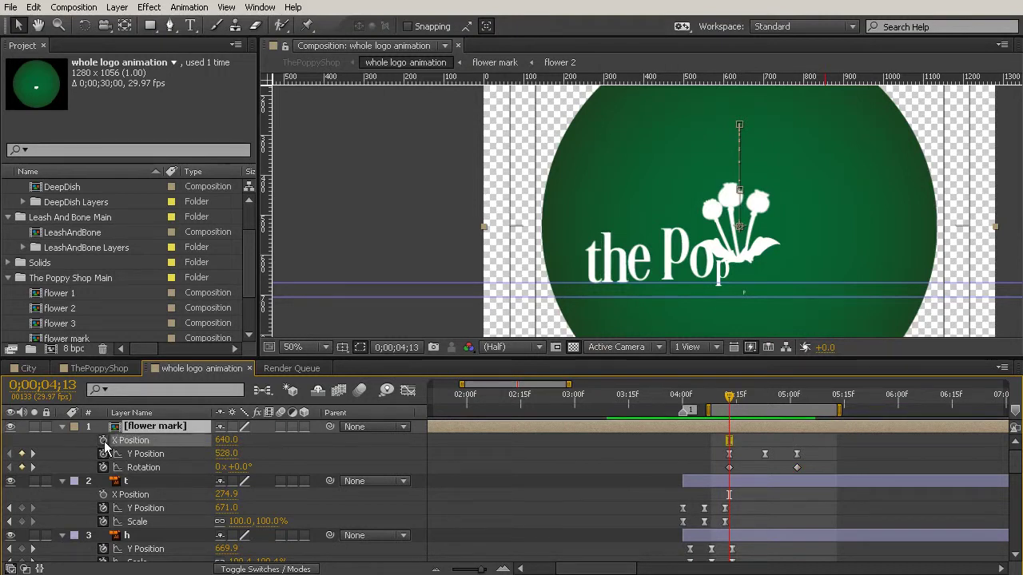
Add a 1° rotation keyframe to the flower mark layer at 0;00;05;11 and check the motion
{"action": "left_click", "coordinate": [172, 453]}
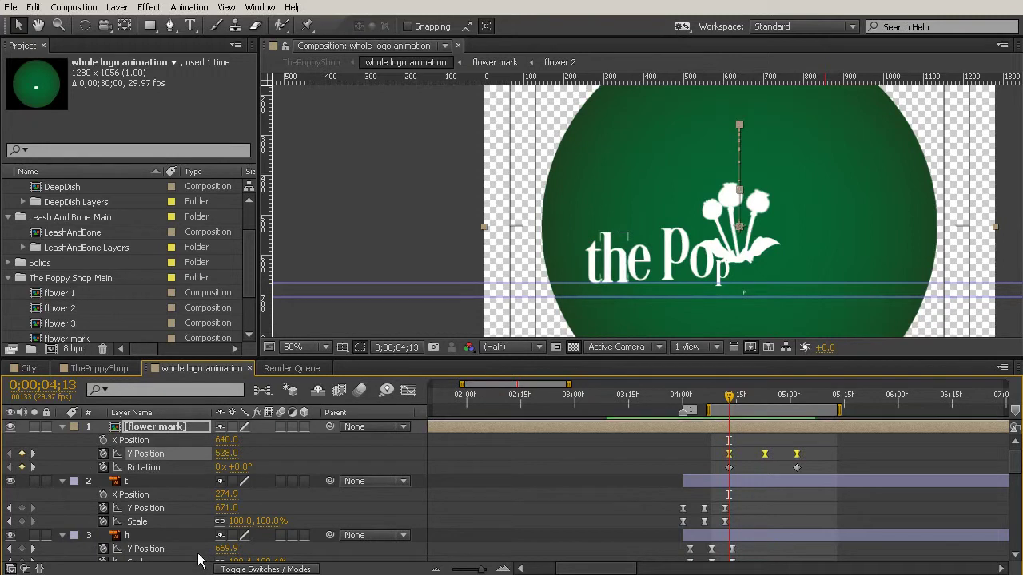
{"action": "left_click_drag", "start_coordinate": [728, 404], "coordinate": [827, 431]}
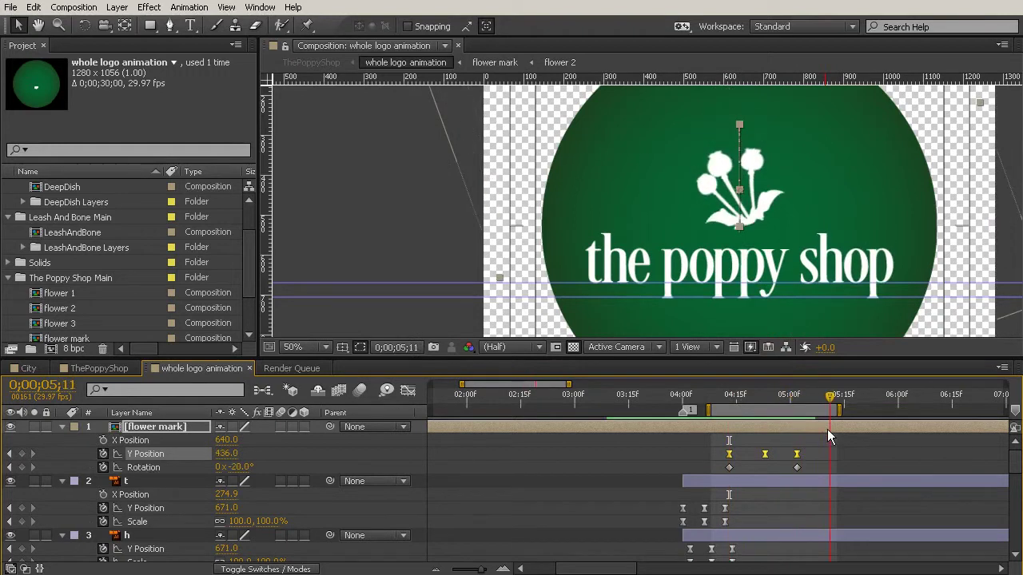
{"action": "mouse_move", "coordinate": [249, 467]}
{"action": "left_mouse_down"}
{"action": "mouse_move", "coordinate": [266, 464]}
{"action": "mouse_move", "coordinate": [256, 457]}
{"action": "left_mouse_up"}
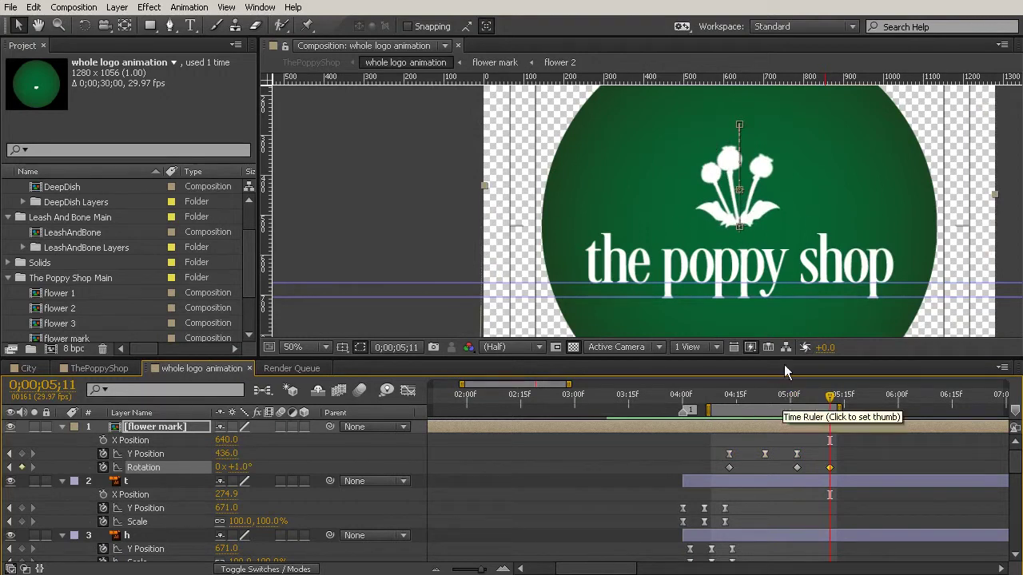
{"action": "left_click", "coordinate": [729, 402]}
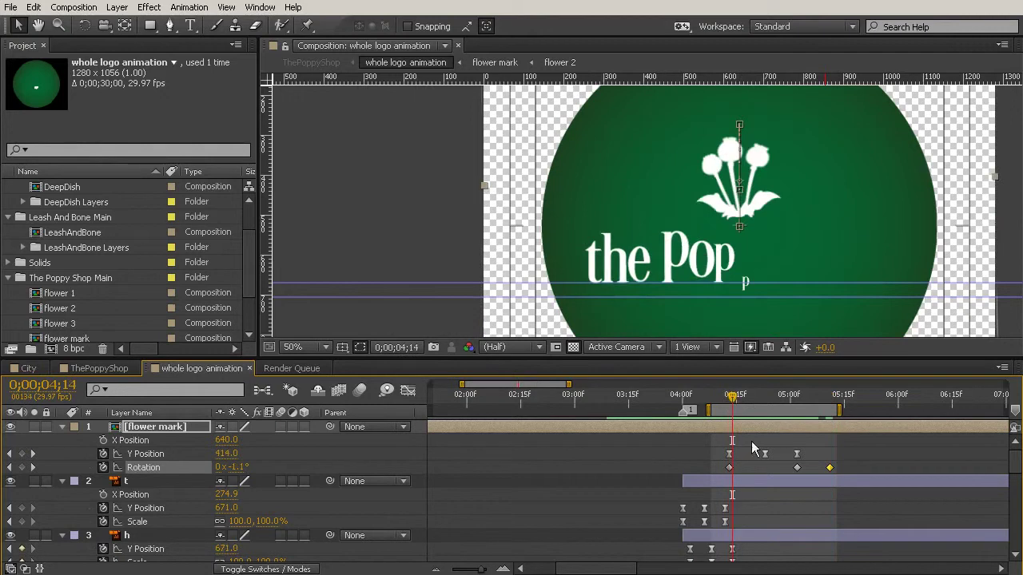
At 0;00;04;13, copy and clear the flower mark's Y Position keyframes and remove all its rotation keyframes
{"action": "left_click_drag", "start_coordinate": [824, 450], "coordinate": [707, 460]}
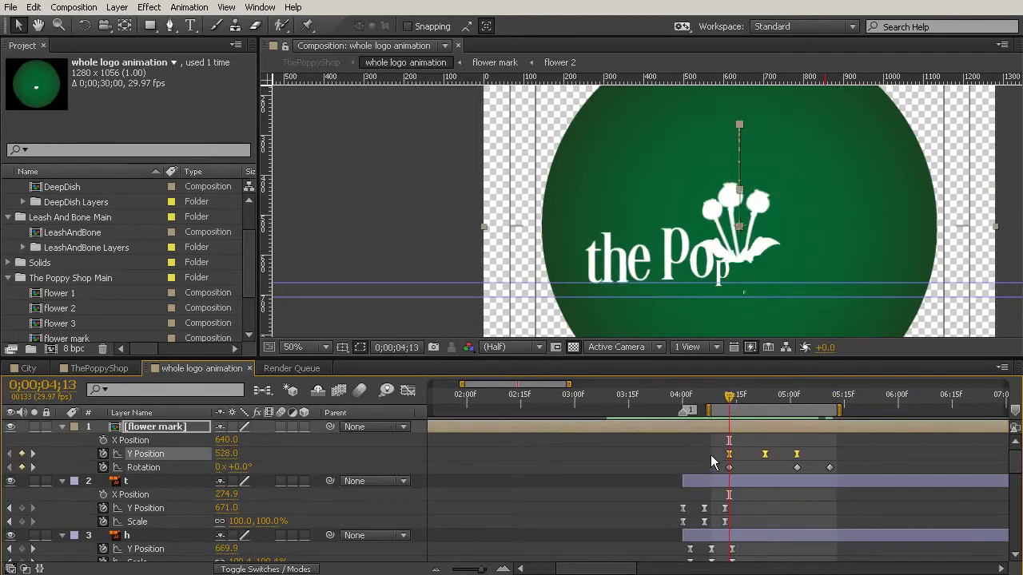
{"action": "key", "text": "Delete"}
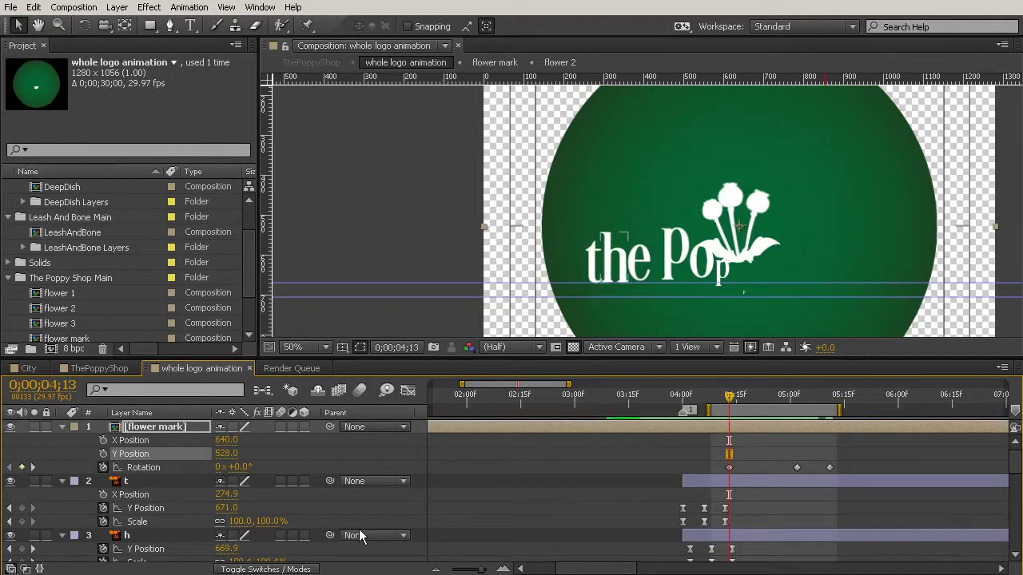
{"action": "left_click", "coordinate": [104, 467]}
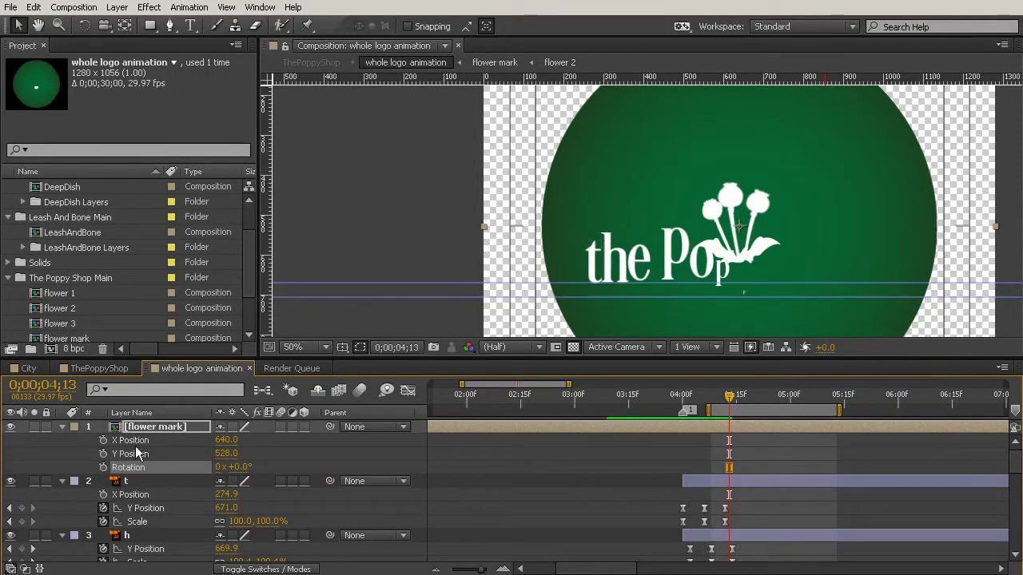
Move the flower mark layer's anchor point down to the base of the stems with the Pan Behind tool
{"action": "left_click", "coordinate": [152, 425]}
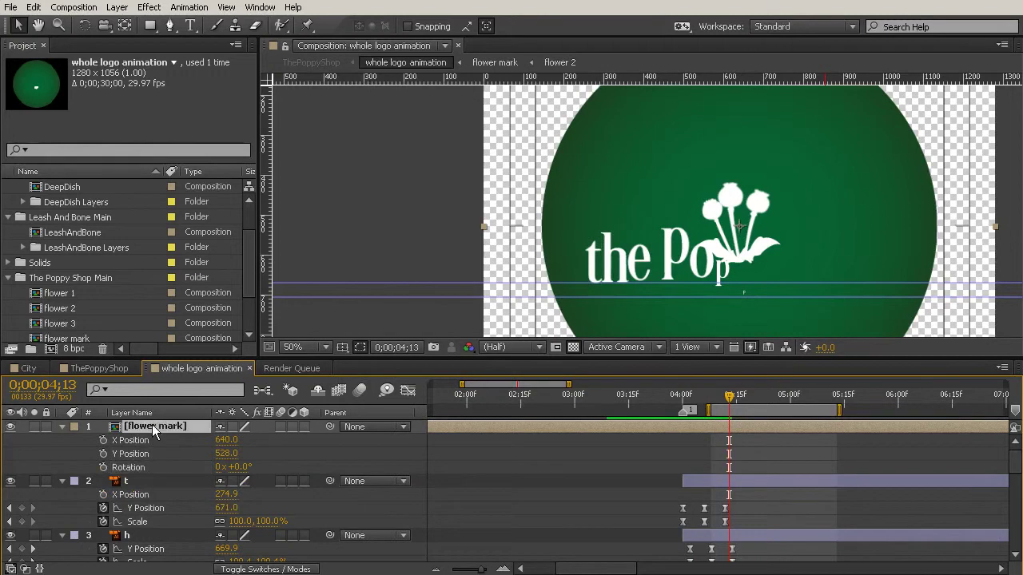
{"action": "left_click", "coordinate": [125, 25]}
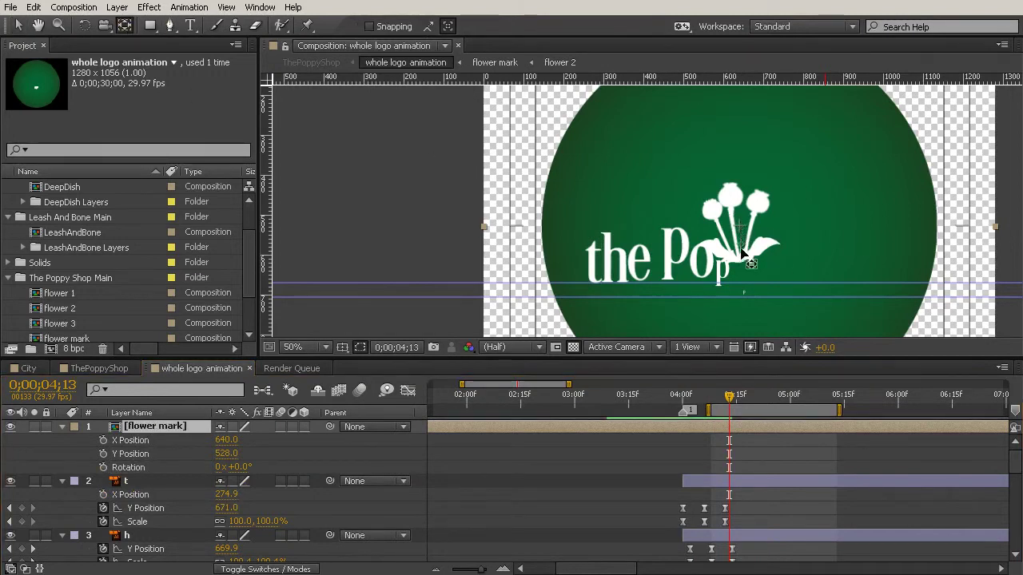
{"action": "left_click_drag", "start_coordinate": [738, 262], "coordinate": [738, 261]}
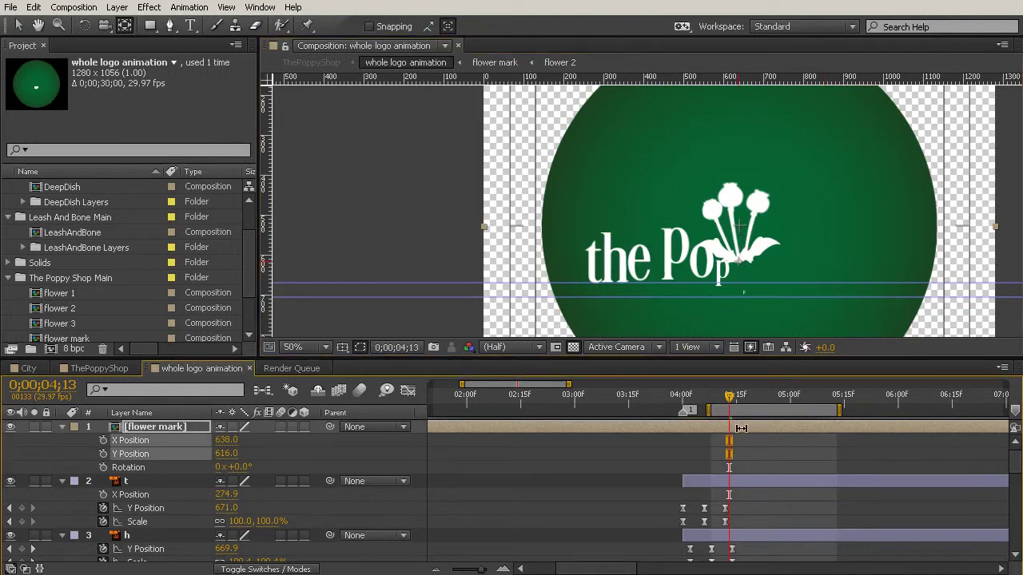
{"action": "left_click", "coordinate": [18, 25]}
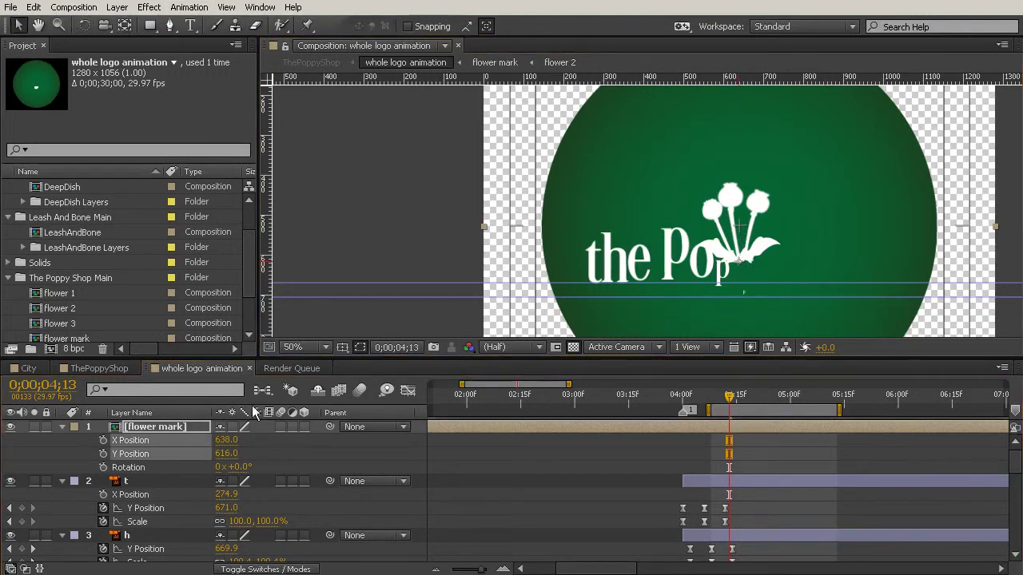
Paste the copied keyframes into the flower mark's Y Position at 0;00;04;13 and scrub through the movement
{"action": "left_click", "coordinate": [132, 460]}
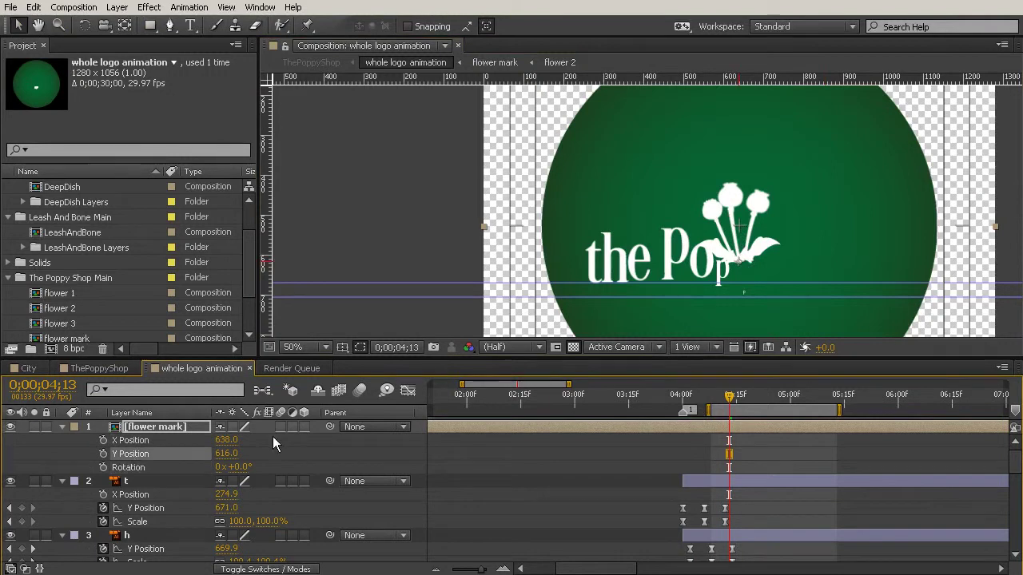
{"action": "key", "text": "ctrl+v"}
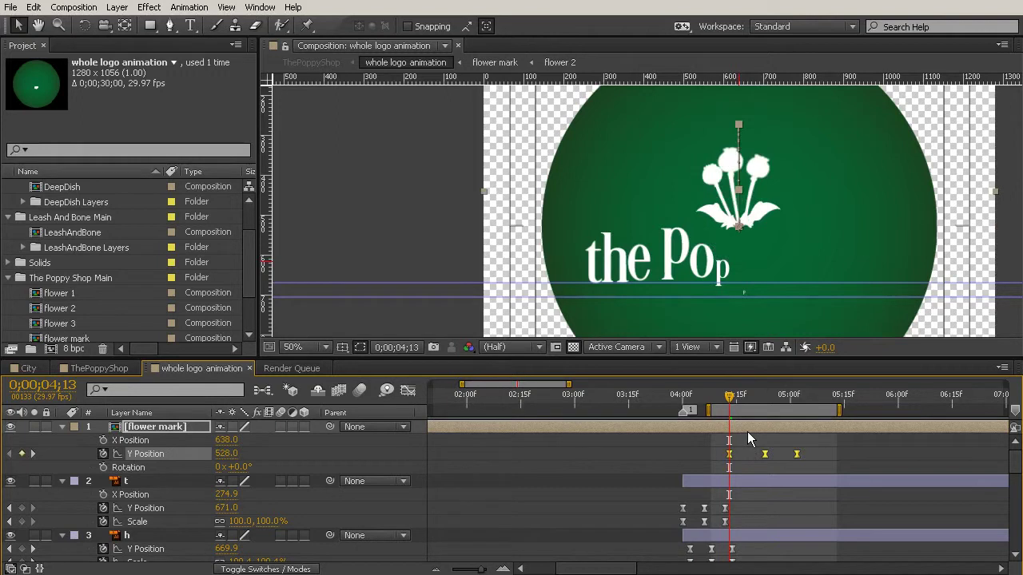
{"action": "scroll", "coordinate": [779, 196], "scroll_direction": "down", "scroll_amount": 2}
{"action": "left_click_drag", "start_coordinate": [742, 406], "coordinate": [816, 427]}
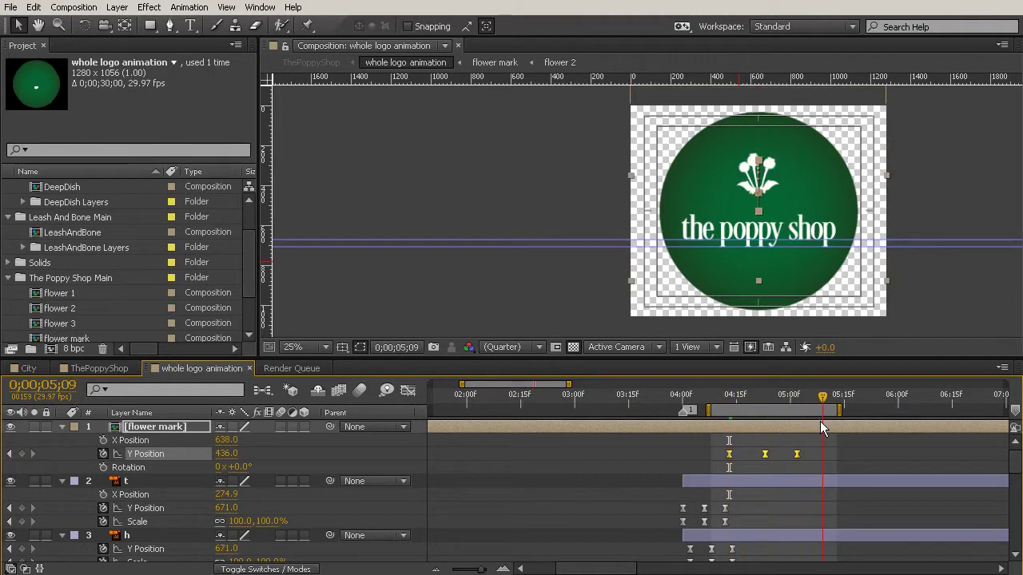
Shift all the flower mark's Y Position keyframes together so the value at 0;00;05;02 is 512, and check the start position
{"action": "key", "text": "j"}
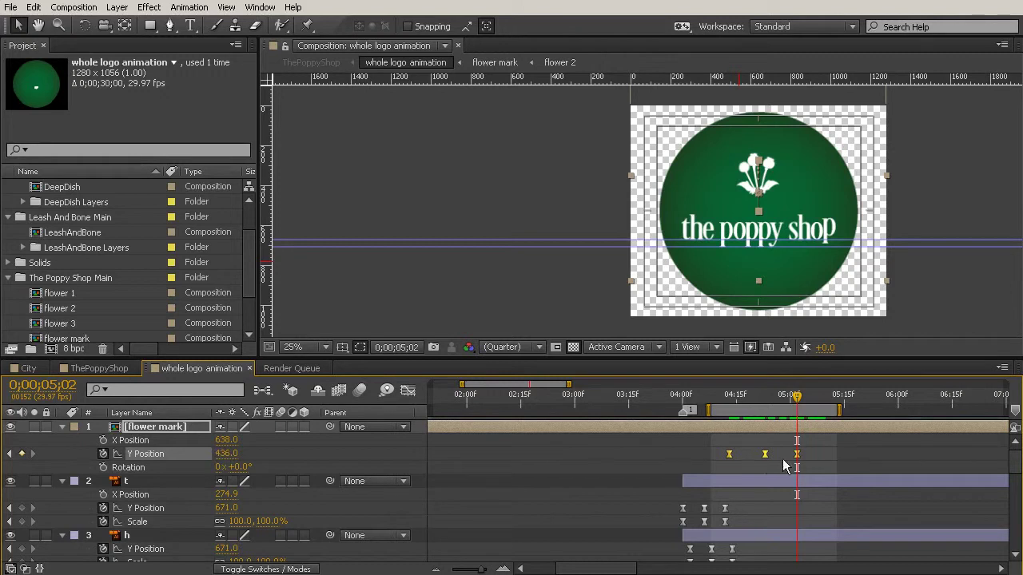
{"action": "left_click_drag", "start_coordinate": [226, 453], "coordinate": [298, 460]}
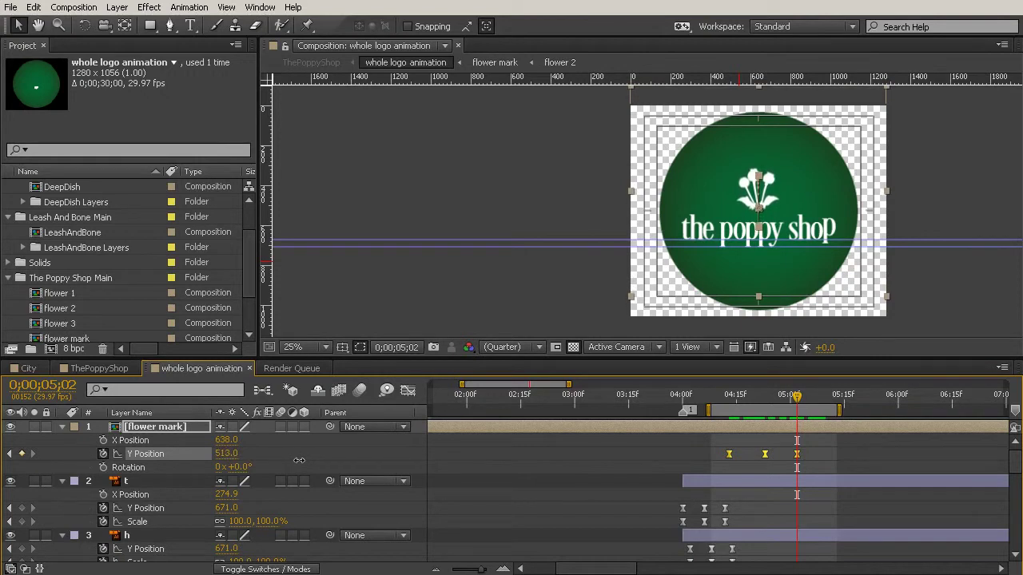
{"action": "left_click", "coordinate": [851, 459]}
{"action": "left_click_drag", "start_coordinate": [796, 402], "coordinate": [729, 472]}
{"action": "key", "text": "ctrl+z"}
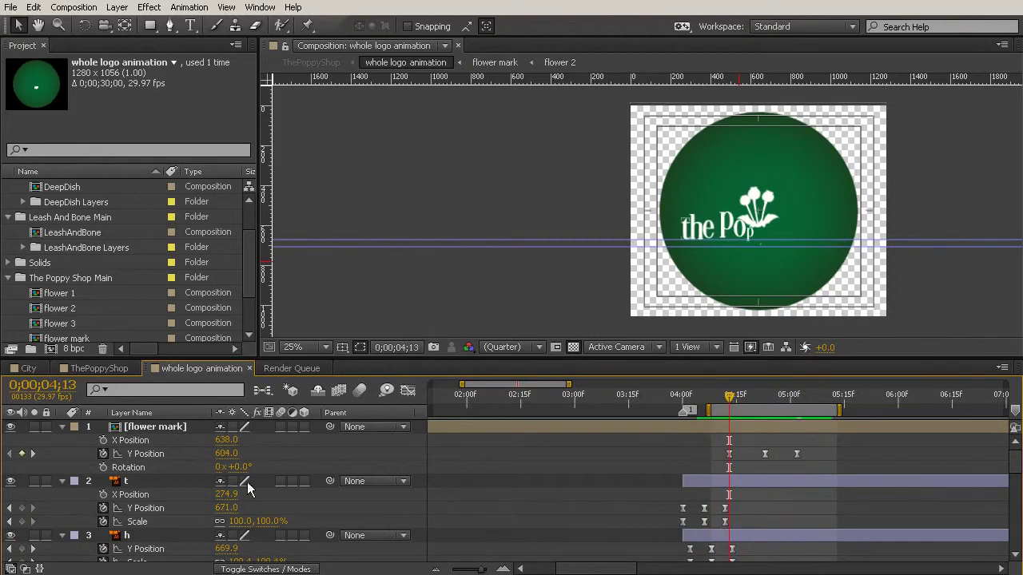
Animate the flower mark's rotation from 0° at 0;00;04;13 to -20° at 0;00;05;02 and scrub through it
{"action": "left_click", "coordinate": [103, 467]}
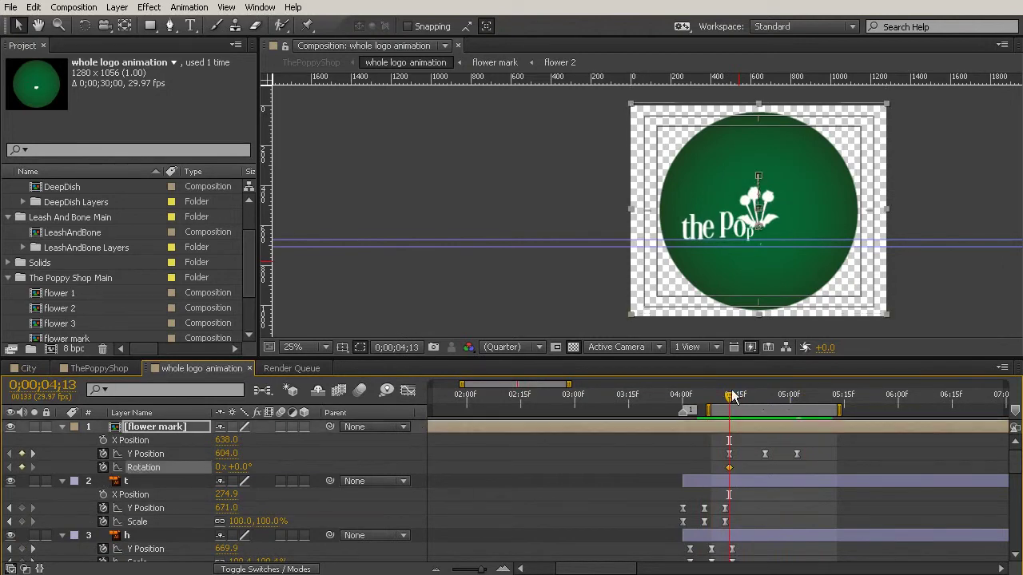
{"action": "left_click", "coordinate": [796, 394]}
{"action": "left_click", "coordinate": [241, 465]}
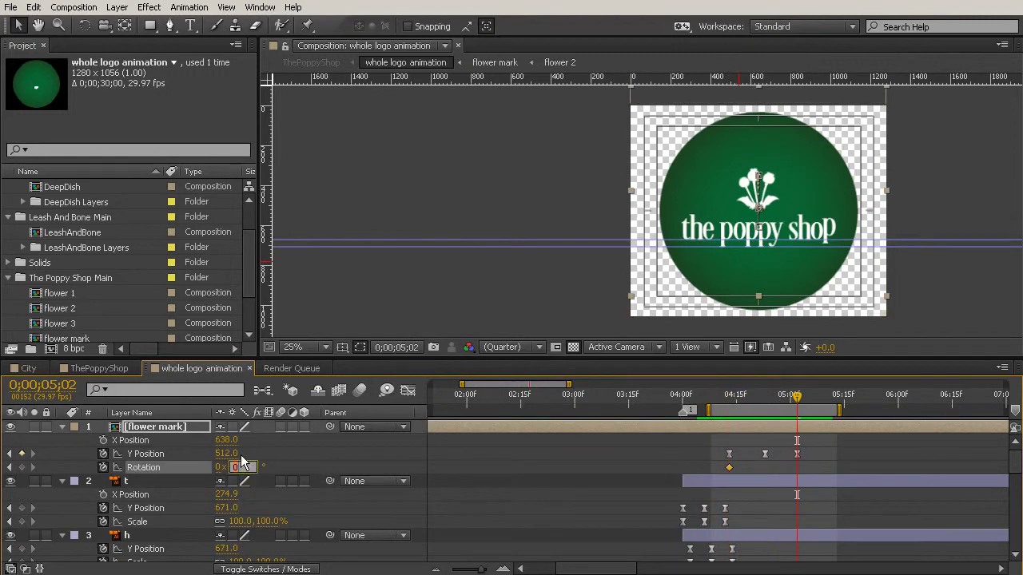
{"action": "left_click", "coordinate": [481, 485]}
{"action": "left_click_drag", "start_coordinate": [723, 406], "coordinate": [805, 430]}
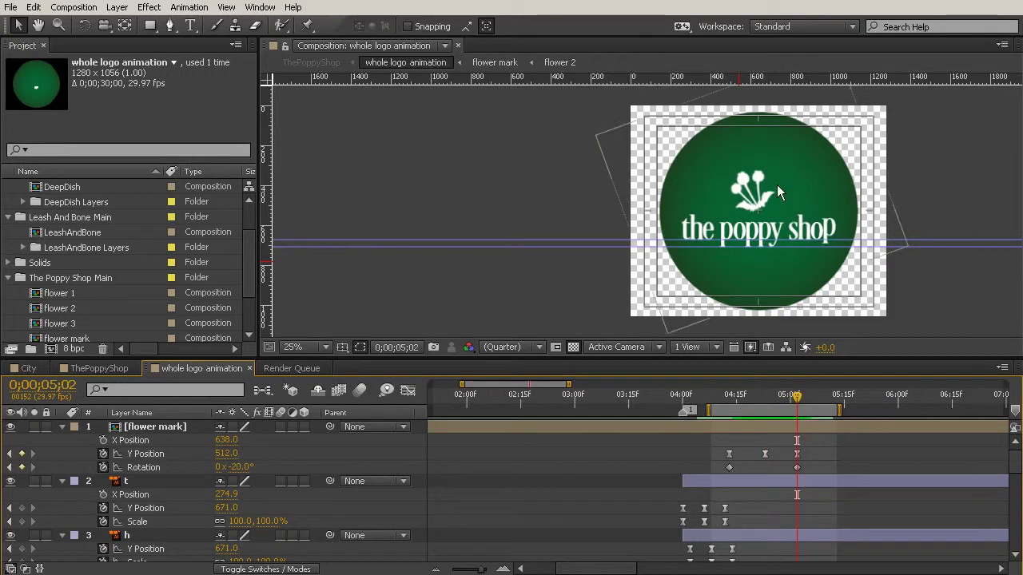
Add a 10° rotation keyframe to the flower mark layer five frames further on, at 0;00;05;07
{"action": "scroll", "coordinate": [776, 184], "scroll_direction": "up", "scroll_amount": 1}
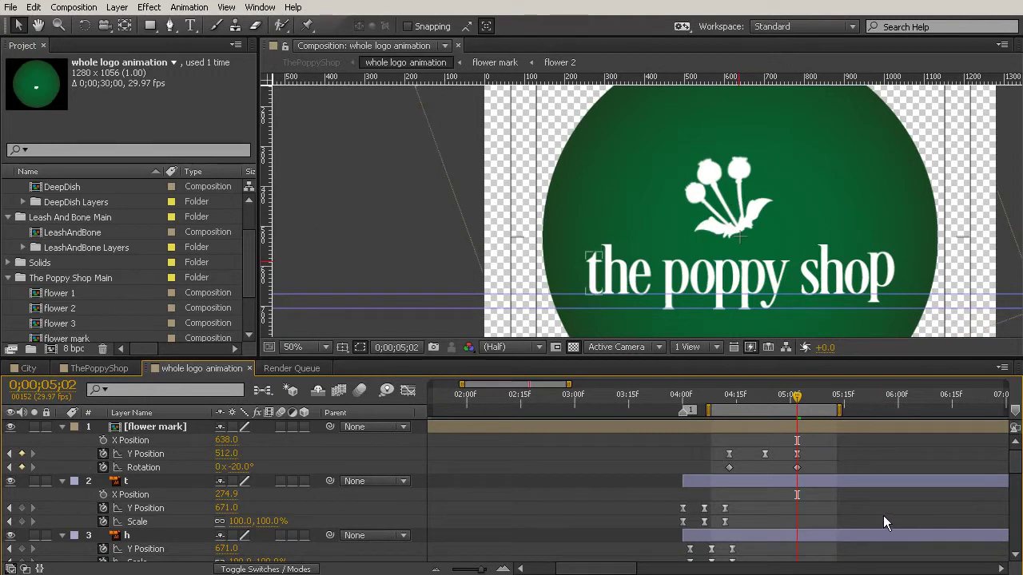
{"action": "key", "text": "Page_Down"}
{"action": "key", "text": "Page_Down"}
{"action": "key", "text": "Page_Down"}
{"action": "key", "text": "Page_Down"}
{"action": "key", "text": "Page_Down"}
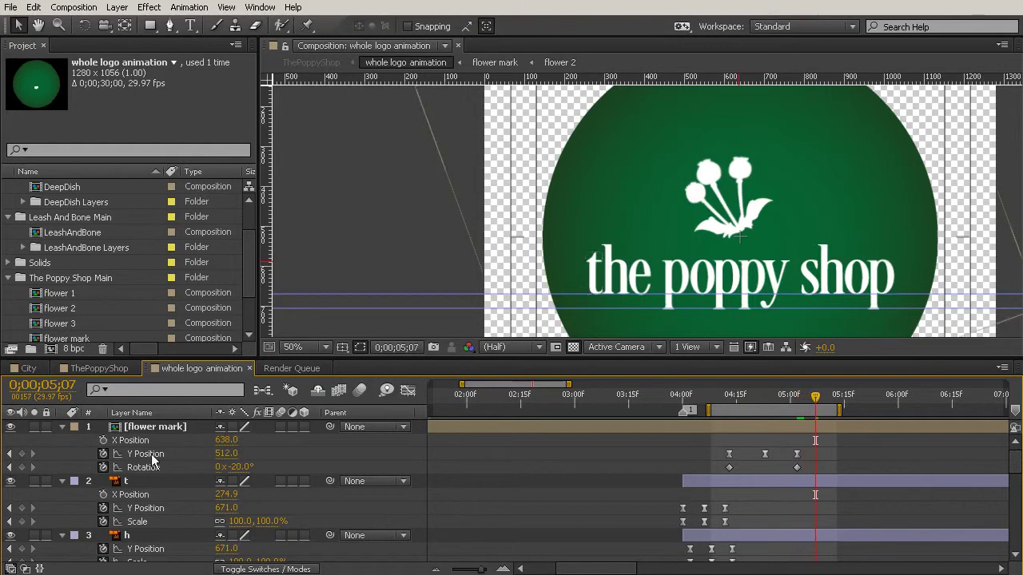
{"action": "left_click", "coordinate": [241, 468]}
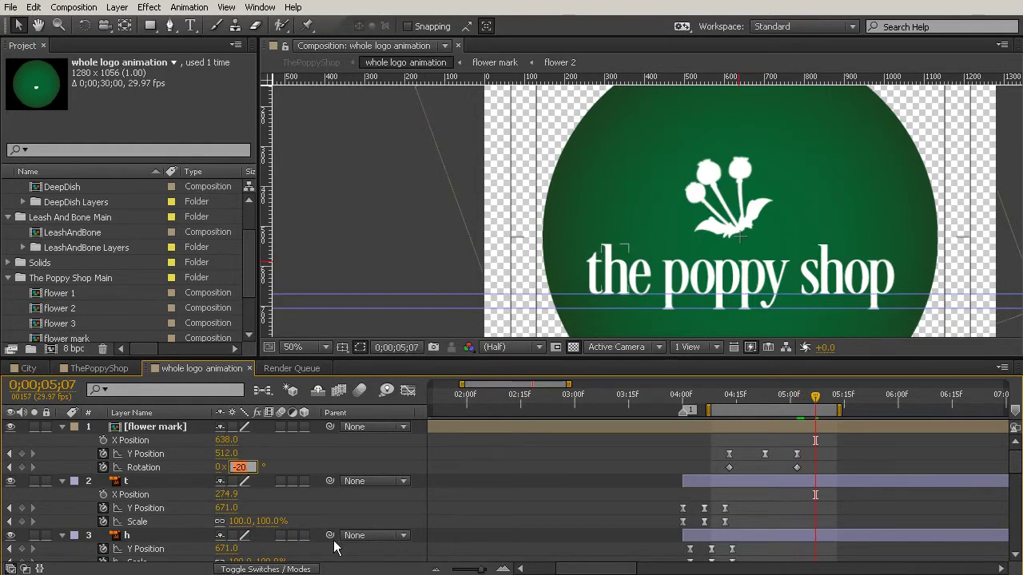
{"action": "type", "text": "10"}
{"action": "key", "text": "Return"}
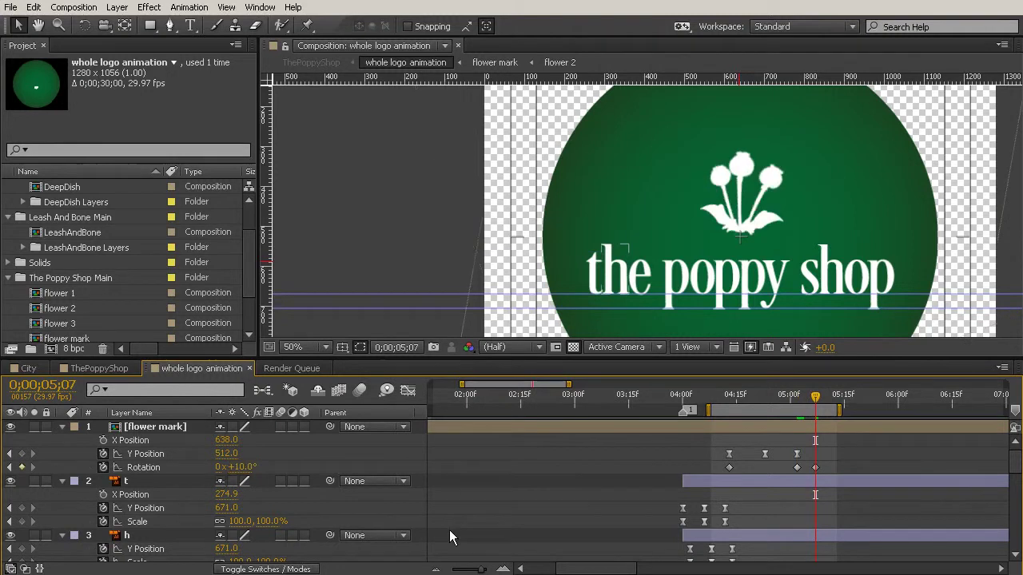
Add a 5° rotation keyframe to the flower mark layer at 0;00;05;12
{"action": "mouse_move", "coordinate": [816, 402]}
{"action": "left_mouse_down"}
{"action": "mouse_move", "coordinate": [805, 406]}
{"action": "mouse_move", "coordinate": [826, 411]}
{"action": "mouse_move", "coordinate": [814, 420]}
{"action": "mouse_move", "coordinate": [833, 411]}
{"action": "left_mouse_up"}
{"action": "left_click", "coordinate": [238, 467]}
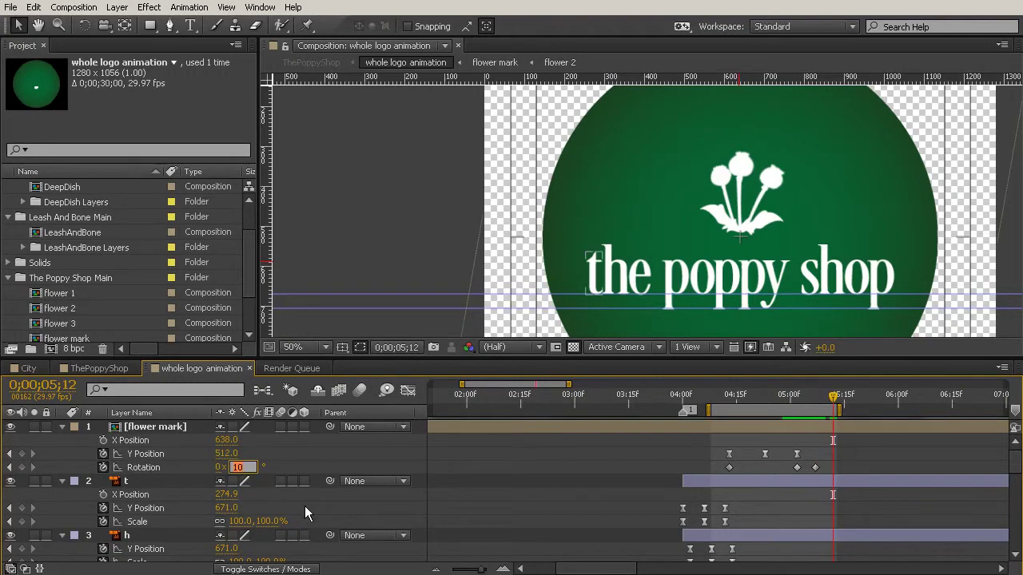
{"action": "type", "text": "5"}
{"action": "key", "text": "Return"}
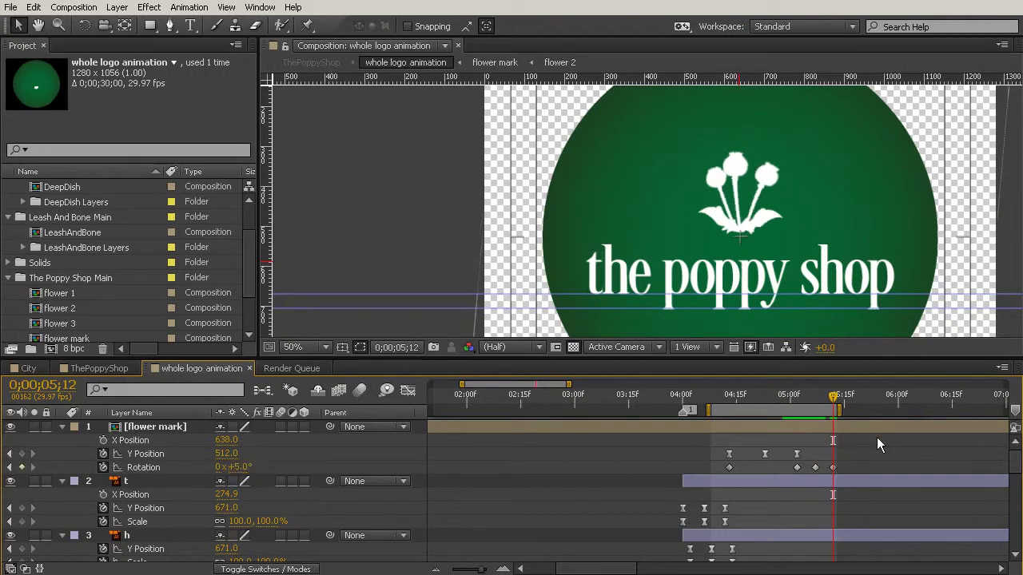
Change the flower mark's rotation keyframe at 0;00;05;12 to -5° and scrub through the sway from 0;00;05;02
{"action": "left_click_drag", "start_coordinate": [833, 397], "coordinate": [830, 430]}
{"action": "left_click", "coordinate": [242, 468]}
{"action": "type", "text": "-5"}
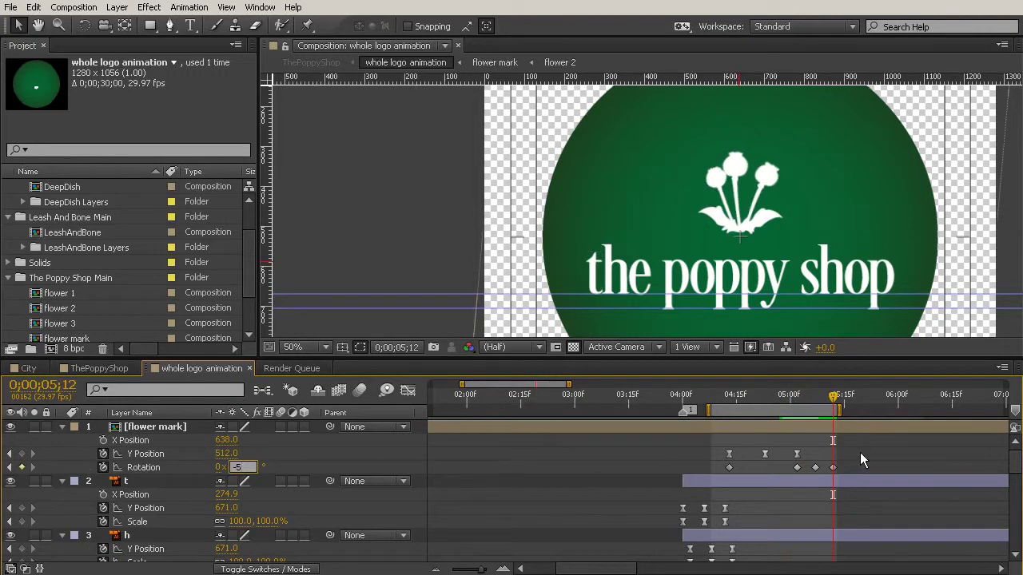
{"action": "key", "text": "Return"}
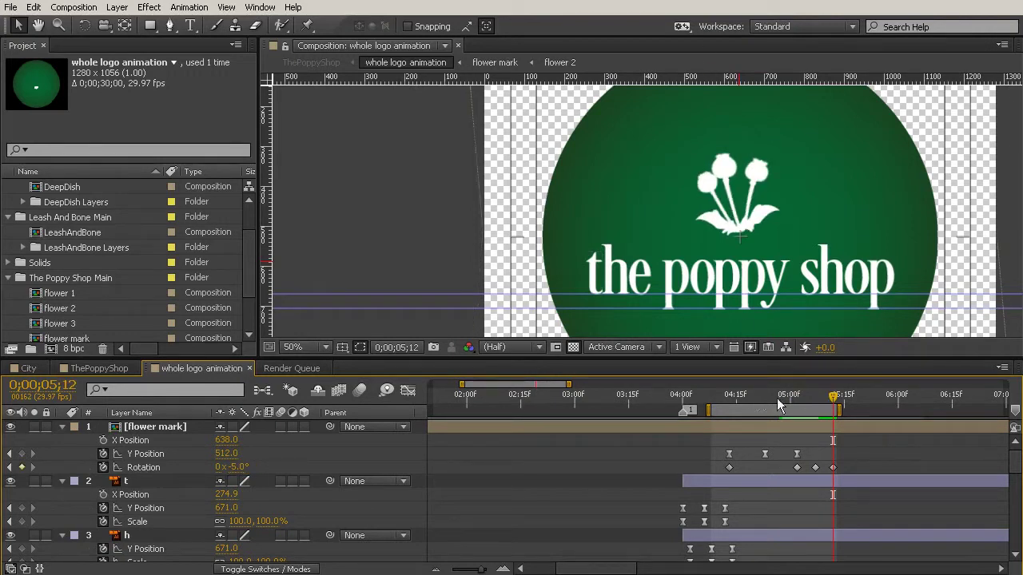
{"action": "left_click_drag", "start_coordinate": [833, 397], "coordinate": [800, 410]}
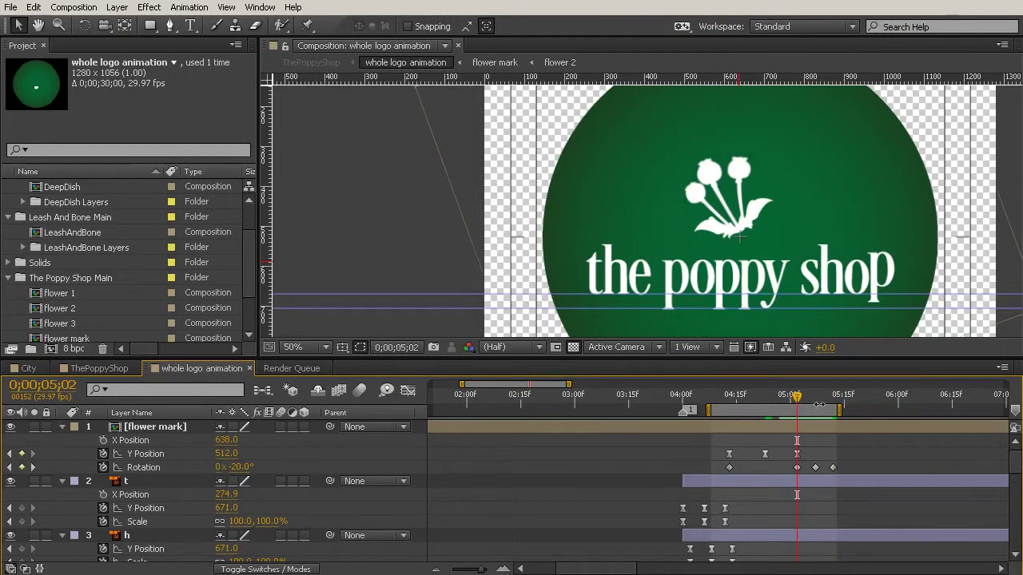
{"action": "left_click_drag", "start_coordinate": [797, 399], "coordinate": [833, 405]}
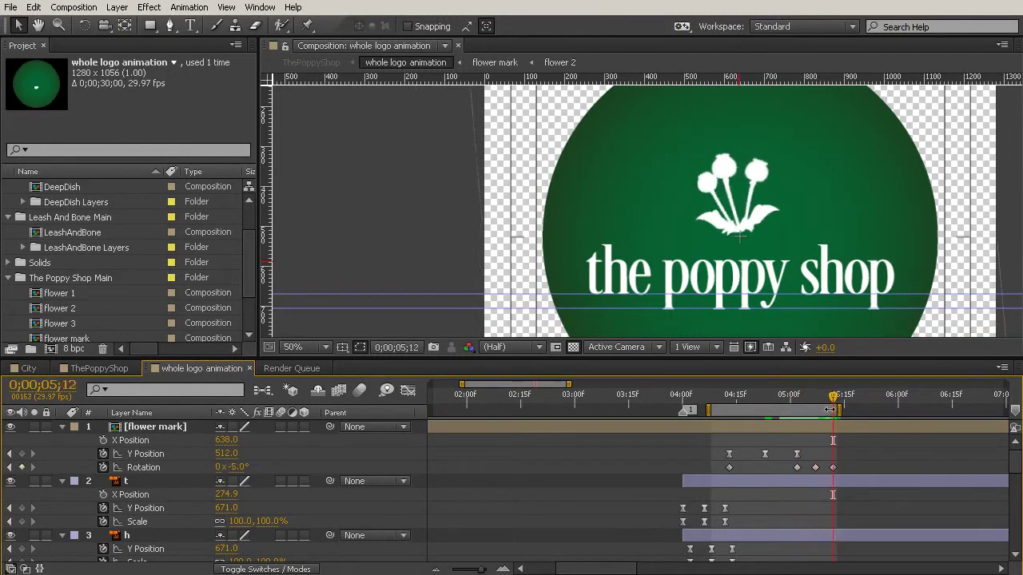
Add a 2.5° rotation keyframe to the flower mark five frames further on, at 0;00;05;17
{"action": "key", "text": "Page_Down"}
{"action": "key", "text": "Page_Down"}
{"action": "key", "text": "Page_Down"}
{"action": "key", "text": "Page_Down"}
{"action": "key", "text": "Page_Down"}
{"action": "left_click", "coordinate": [236, 467]}
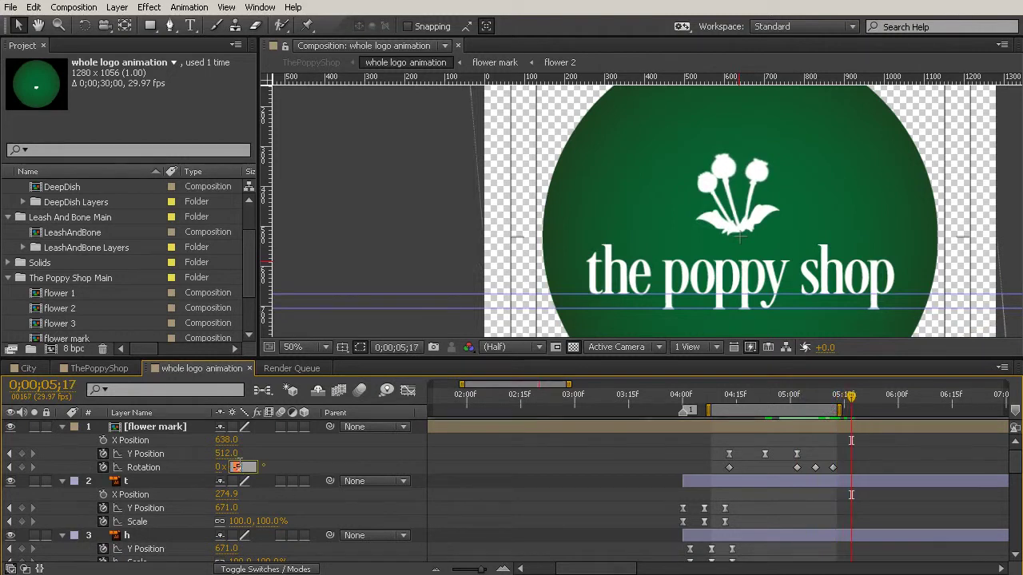
{"action": "type", "text": "2.5"}
{"action": "key", "text": "Return"}
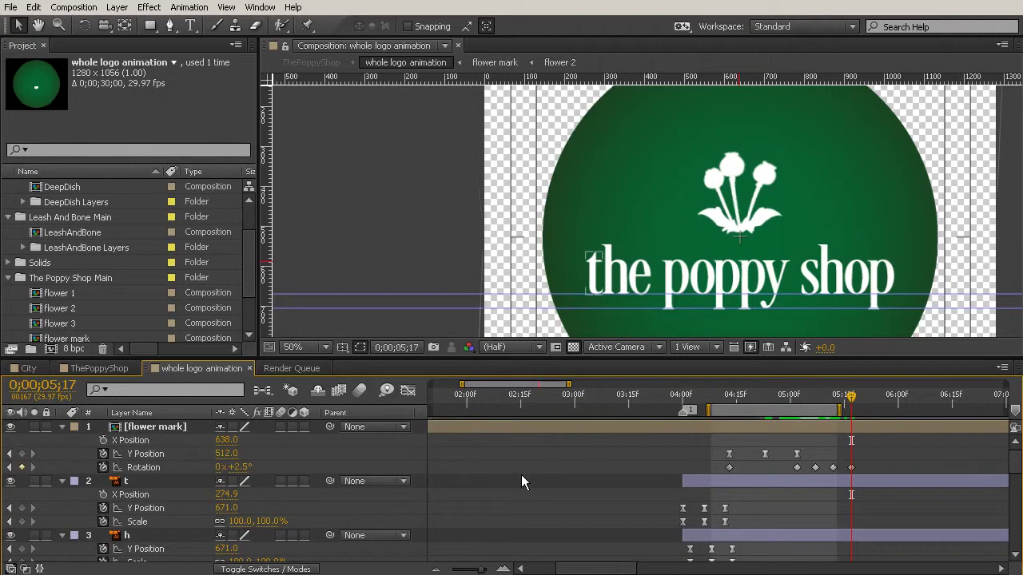
Add a -1.25° rotation keyframe to the flower mark at 0;00;05;22
{"action": "key", "text": "Page_Down"}
{"action": "key", "text": "Page_Down"}
{"action": "key", "text": "Page_Down"}
{"action": "key", "text": "Page_Down"}
{"action": "key", "text": "Page_Down"}
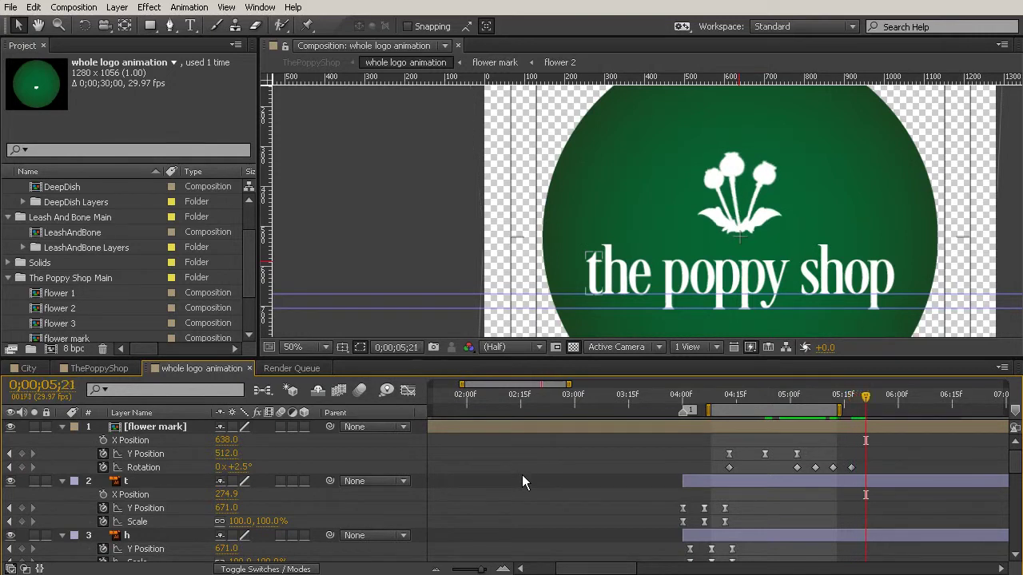
{"action": "left_click", "coordinate": [506, 476]}
{"action": "left_click", "coordinate": [239, 468]}
{"action": "type", "text": "-1."}
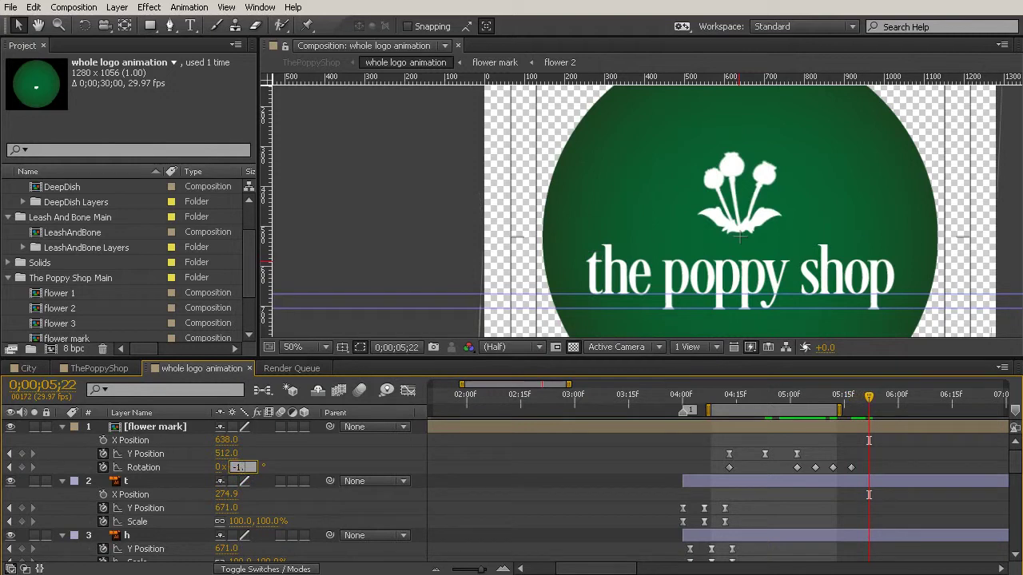
{"action": "type", "text": "25"}
{"action": "key", "text": "Return"}
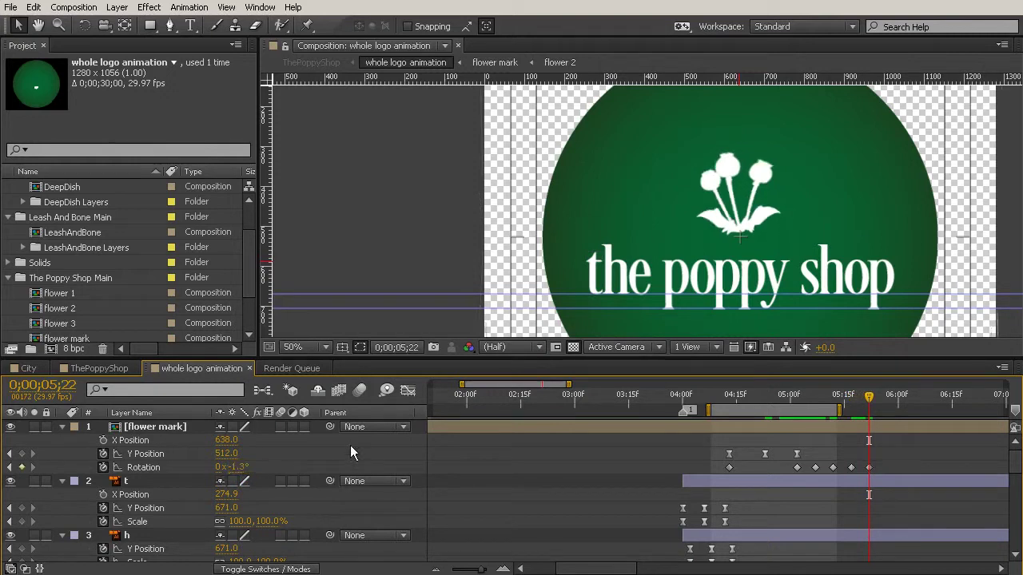
Bring the flower mark to rest with a 0° rotation keyframe at 0;00;05;27
{"action": "key", "text": "Page_Down"}
{"action": "key", "text": "Page_Down"}
{"action": "key", "text": "Page_Down"}
{"action": "key", "text": "Page_Down"}
{"action": "key", "text": "Page_Down"}
{"action": "left_click", "coordinate": [243, 467]}
{"action": "type", "text": "0"}
{"action": "key", "text": "Return"}
Extend the work area's end just past 0;00;06;00 and apply Easy Ease to all of the flower mark's rotation keyframes
{"action": "left_click_drag", "start_coordinate": [842, 409], "coordinate": [913, 409]}
{"action": "left_click_drag", "start_coordinate": [910, 469], "coordinate": [709, 478]}
{"action": "left_click", "coordinate": [189, 7]}
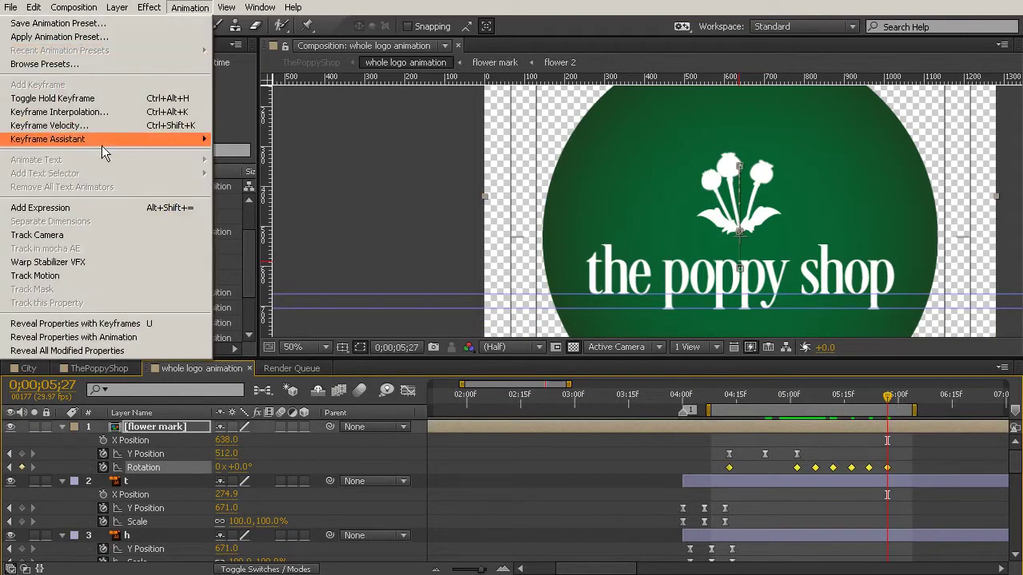
{"action": "mouse_move", "coordinate": [102, 146]}
{"action": "left_click", "coordinate": [263, 167]}
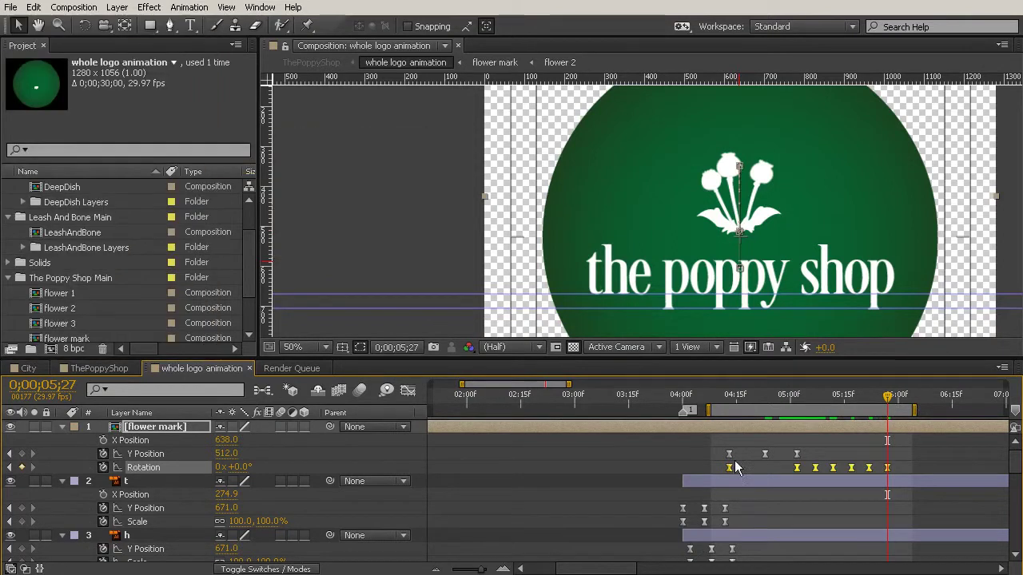
{"action": "left_click", "coordinate": [914, 453]}
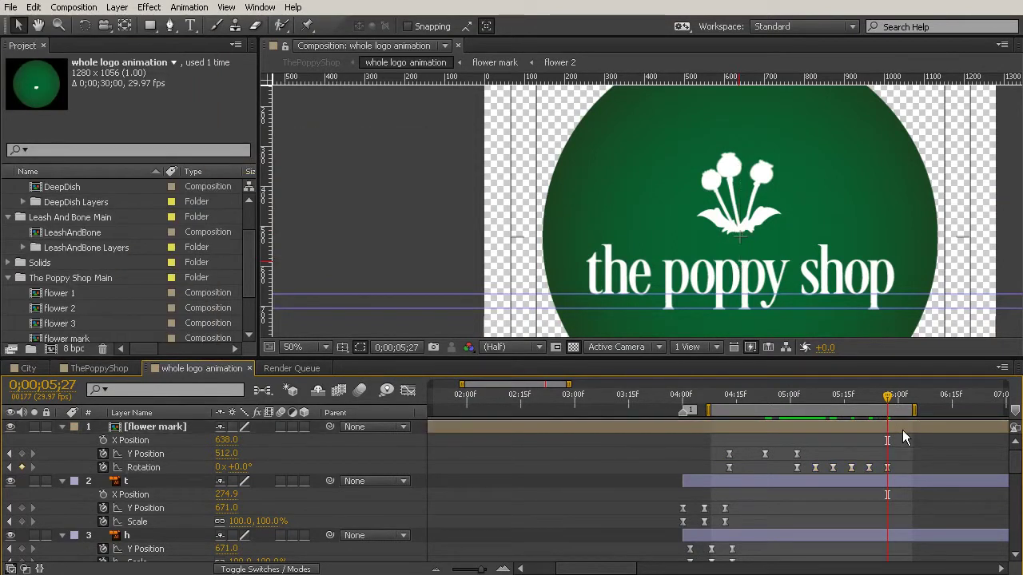
Preview the work area and scrub through the logo animation to check the flower mark's pop-up and sway
{"action": "key", "text": "KP_0"}
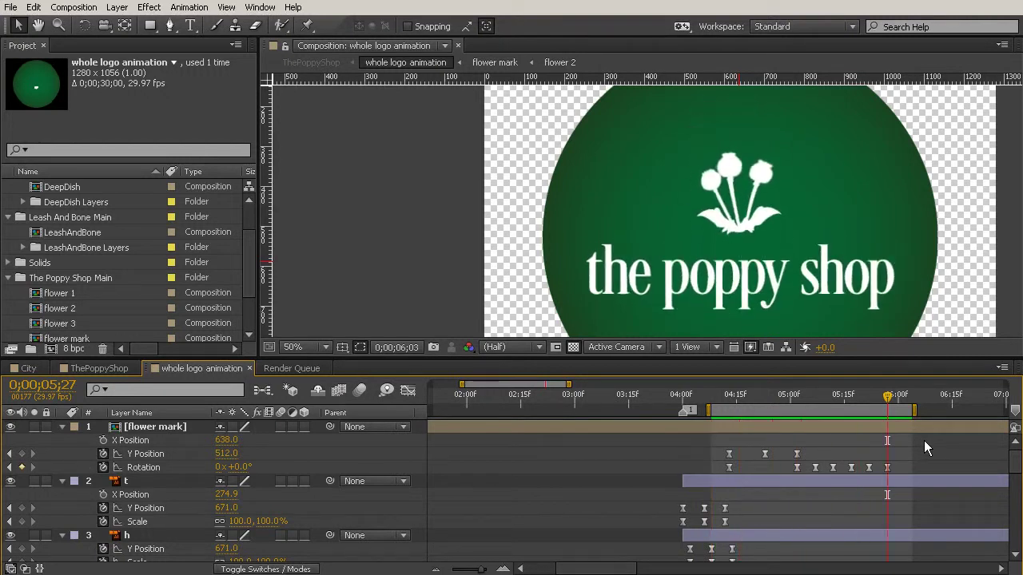
{"action": "key", "text": "space"}
{"action": "left_click_drag", "start_coordinate": [733, 394], "coordinate": [547, 427]}
{"action": "left_click_drag", "start_coordinate": [619, 433], "coordinate": [836, 463]}
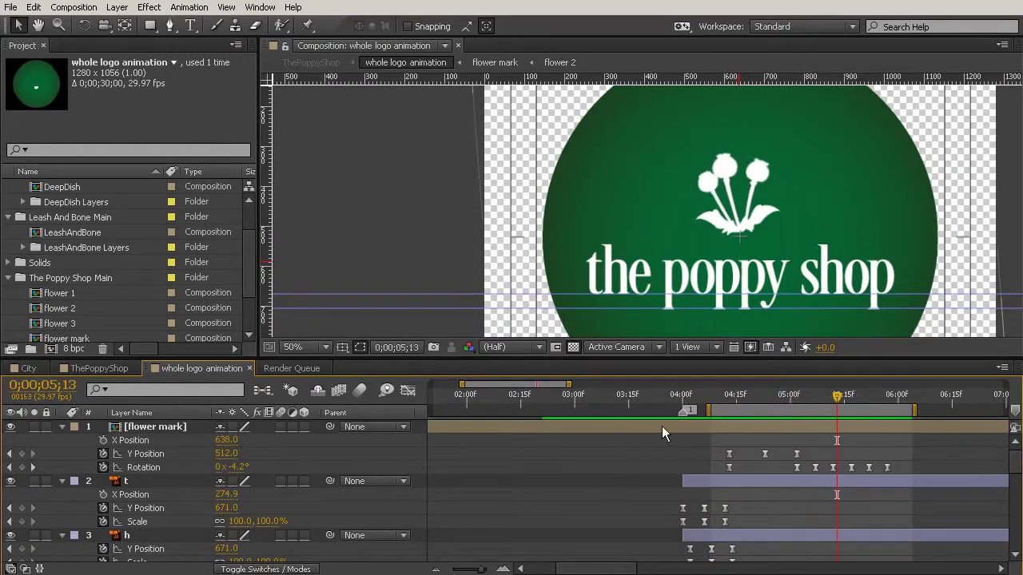